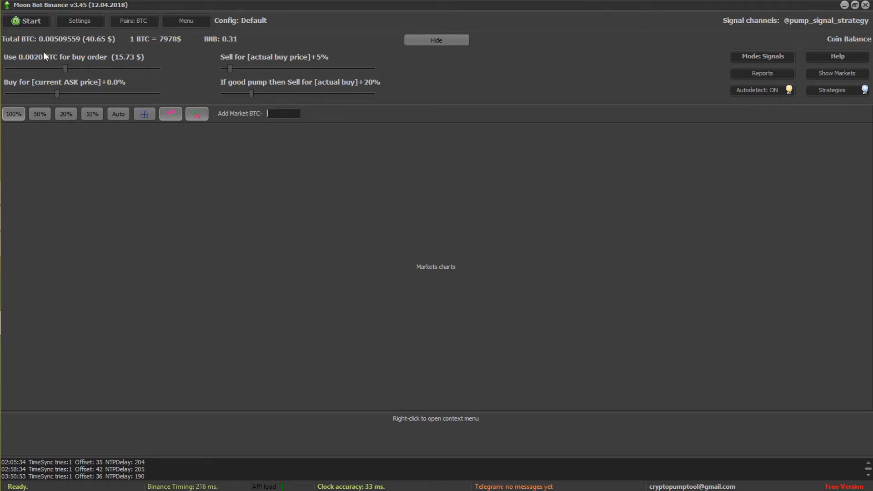
Step: Start the bot and add the BTC-ETH market by entering 'eth' in the Add Market field
{"action": "left_click", "coordinate": [29, 20]}
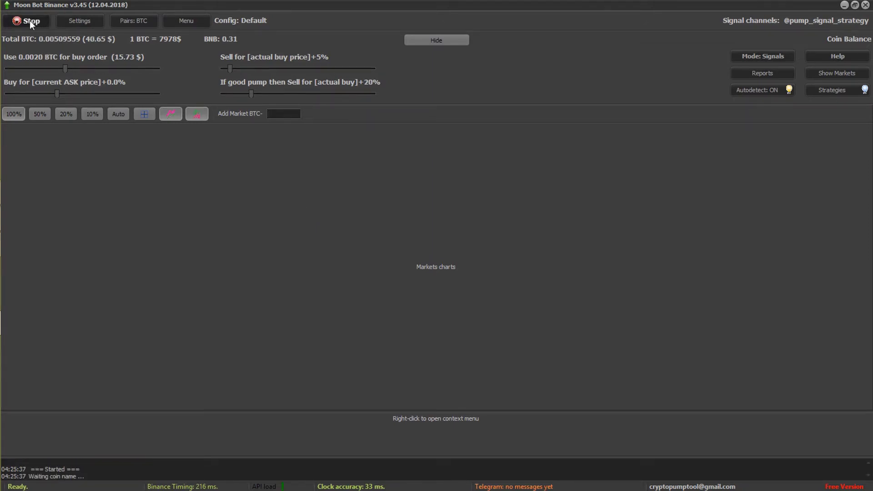
{"action": "left_click", "coordinate": [274, 114]}
{"action": "type", "text": "eth"}
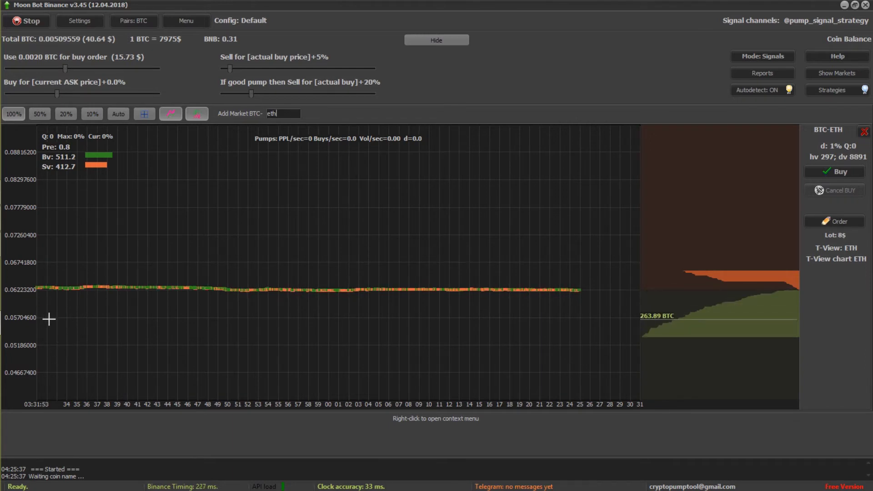
Step: Set up a BTC-ETH BUY order with trigger Buy If ASK < 0.06 and buy price 0.05704508
{"action": "left_click", "coordinate": [850, 222]}
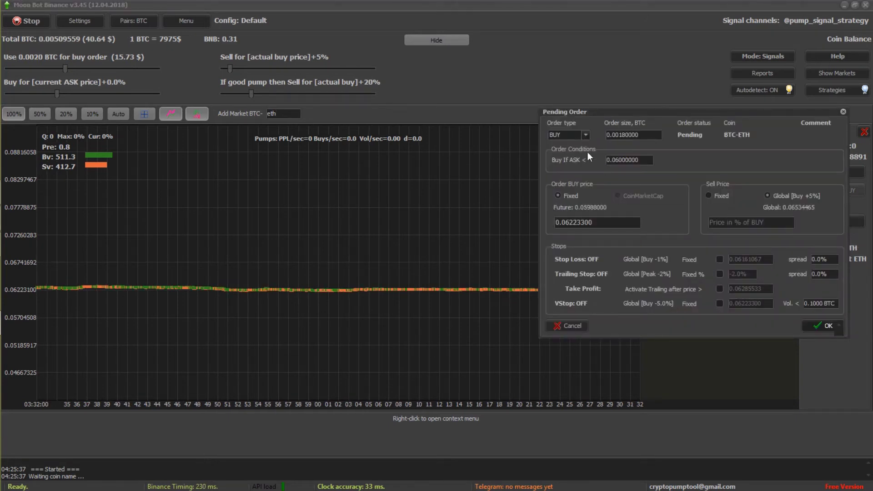
{"action": "left_click", "coordinate": [586, 136]}
{"action": "left_click", "coordinate": [586, 136]}
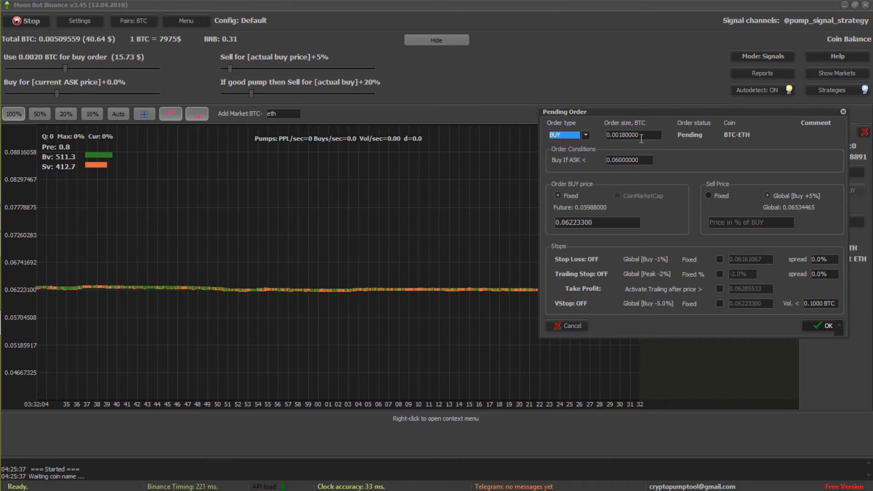
{"action": "left_click", "coordinate": [638, 159]}
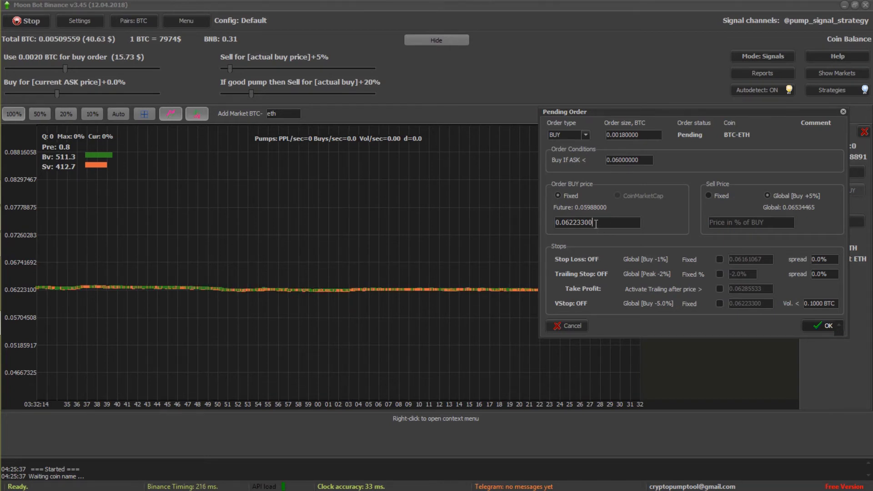
{"action": "left_click_drag", "start_coordinate": [596, 224], "coordinate": [567, 224]}
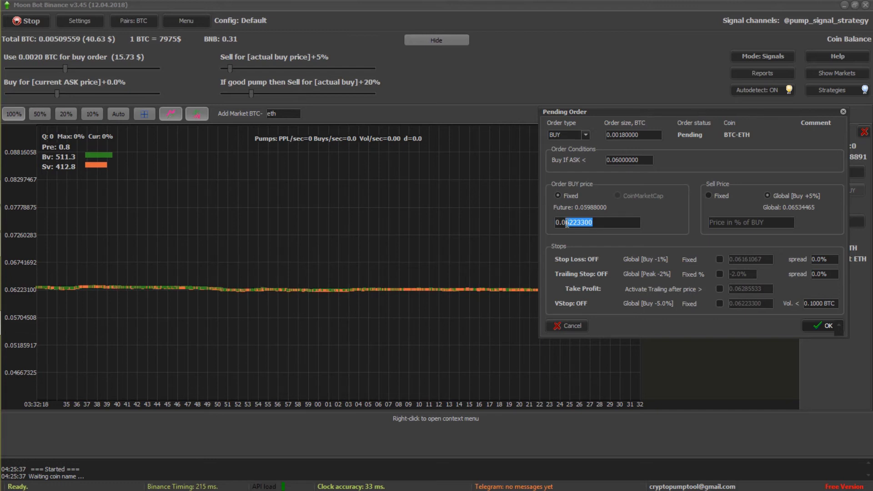
{"action": "type", "text": "57"}
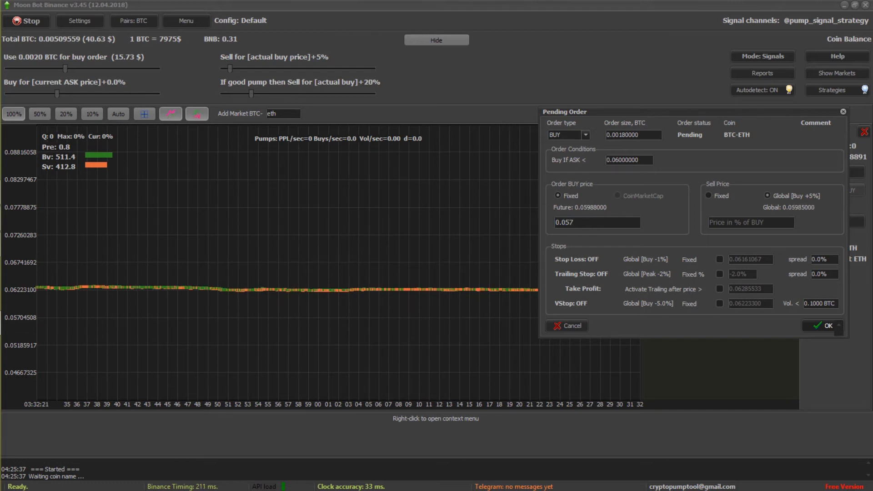
{"action": "type", "text": "04508"}
Step: Make the sell price fixed at 0.058, adapted from the copied buy price, and place the order
{"action": "left_click", "coordinate": [730, 196]}
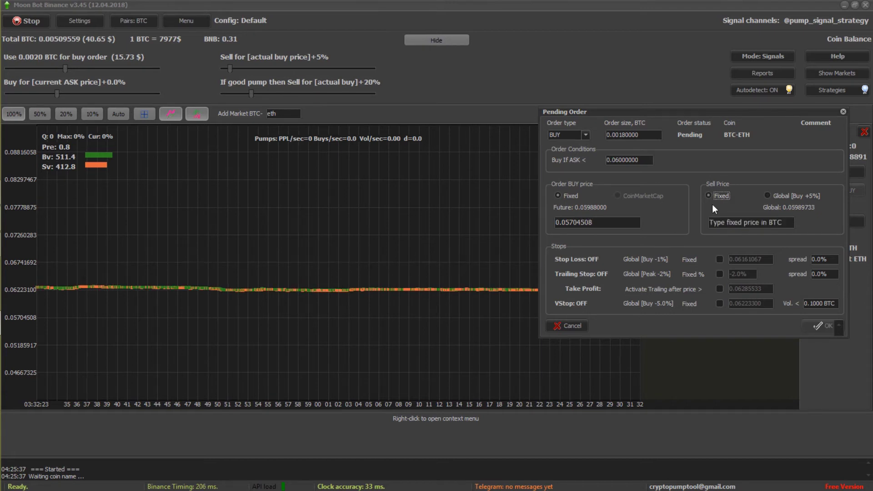
{"action": "left_click", "coordinate": [740, 222]}
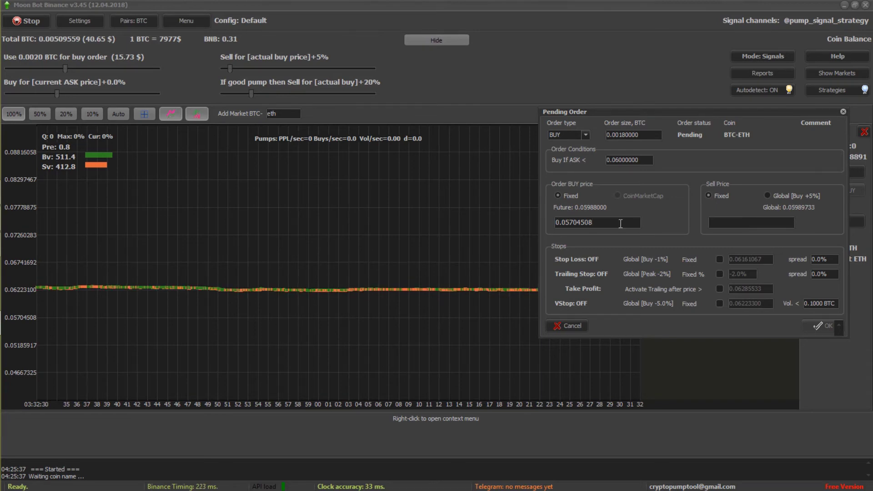
{"action": "double_click", "coordinate": [611, 223]}
{"action": "key", "text": "ctrl+c"}
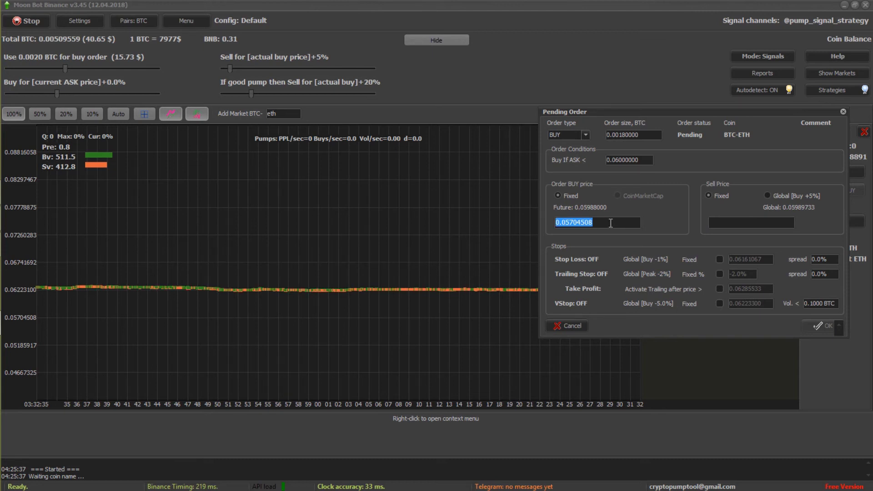
{"action": "left_click", "coordinate": [729, 224]}
{"action": "key", "text": "ctrl+v"}
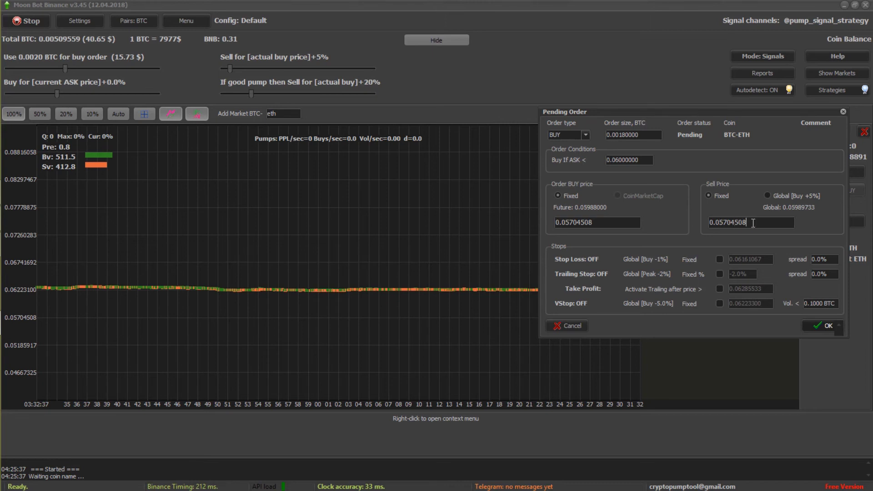
{"action": "key", "text": "BackSpace"}
{"action": "key", "text": "BackSpace"}
{"action": "key", "text": "BackSpace"}
{"action": "key", "text": "BackSpace"}
{"action": "key", "text": "BackSpace"}
{"action": "key", "text": "BackSpace"}
{"action": "type", "text": "8"}
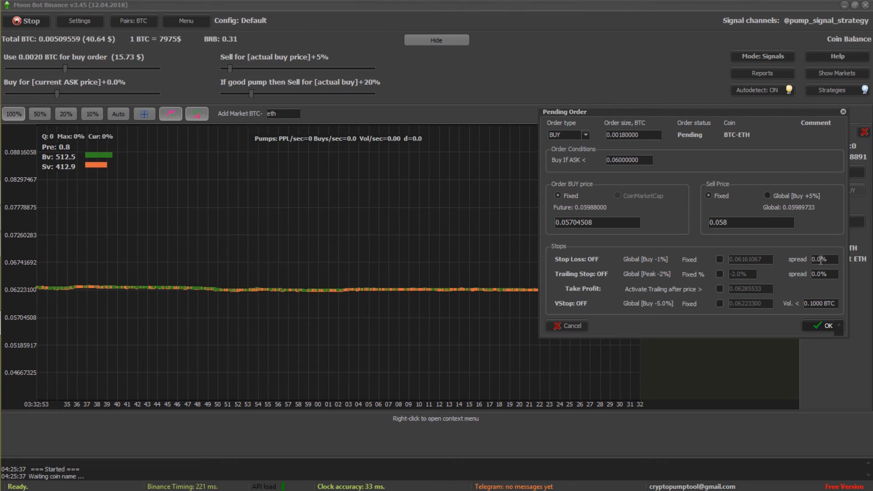
{"action": "left_click", "coordinate": [823, 325]}
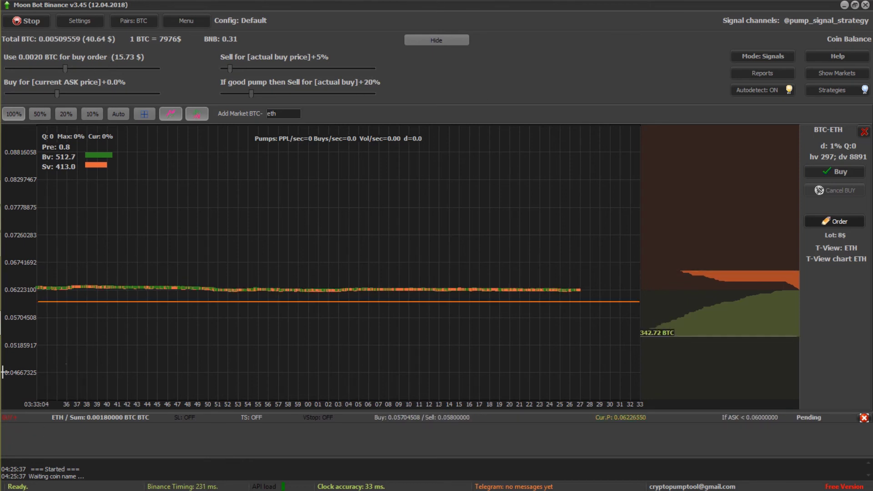
Step: Reopen the pending ETH order and change its order size from 0.0018 to 0.005 BTC
{"action": "left_click", "coordinate": [17, 420]}
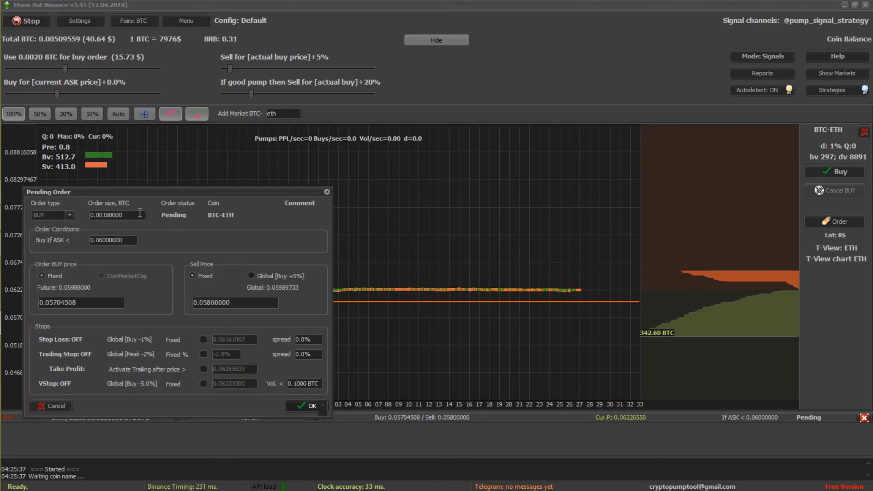
{"action": "left_click_drag", "start_coordinate": [109, 212], "coordinate": [104, 213]}
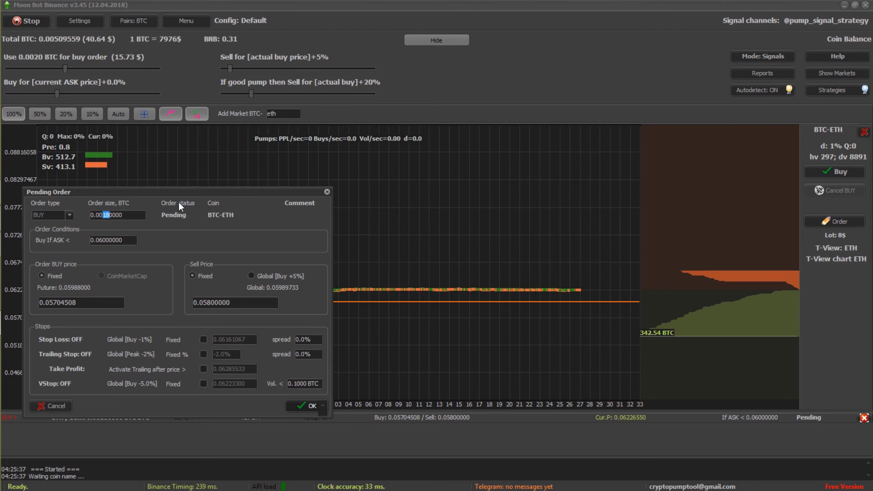
{"action": "type", "text": "50"}
Step: Confirm the 0.005 BTC order size, then open and dismiss the window system menu
{"action": "left_click", "coordinate": [302, 408]}
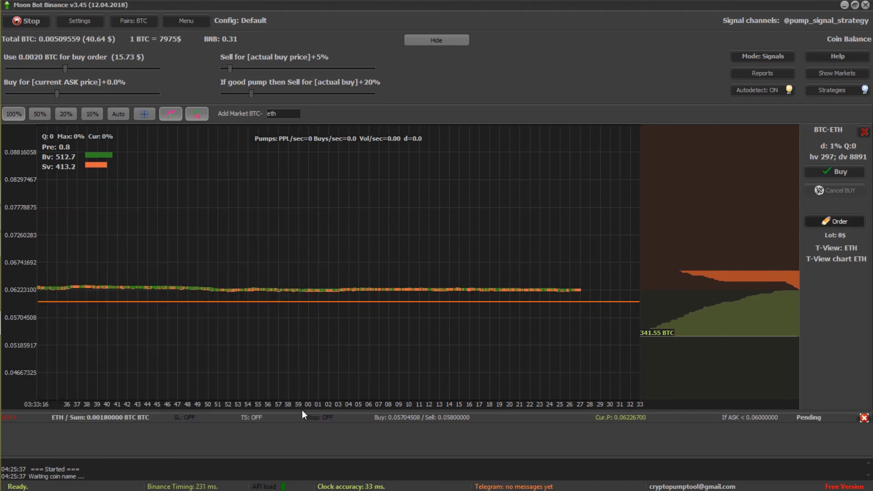
{"action": "left_click", "coordinate": [6, 4]}
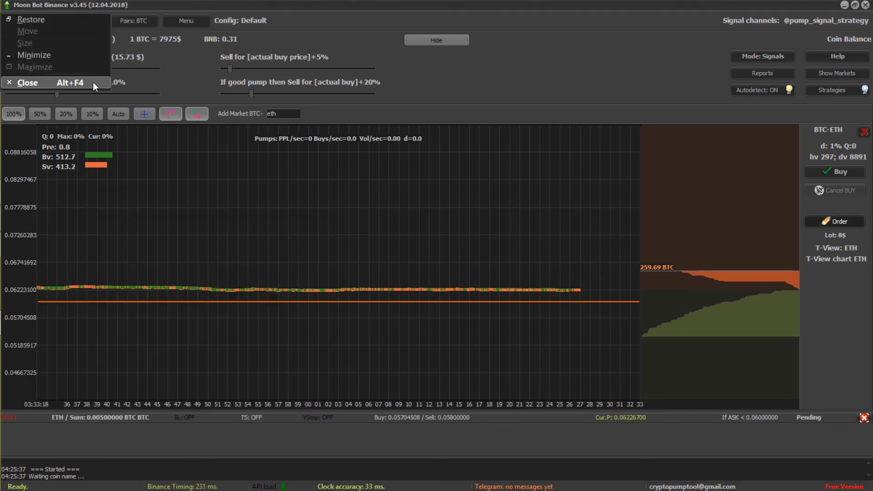
{"action": "left_click", "coordinate": [323, 39]}
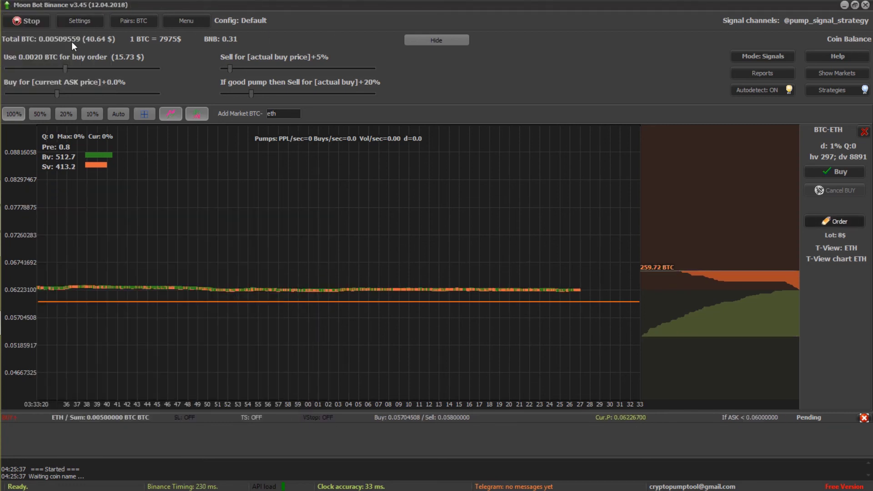